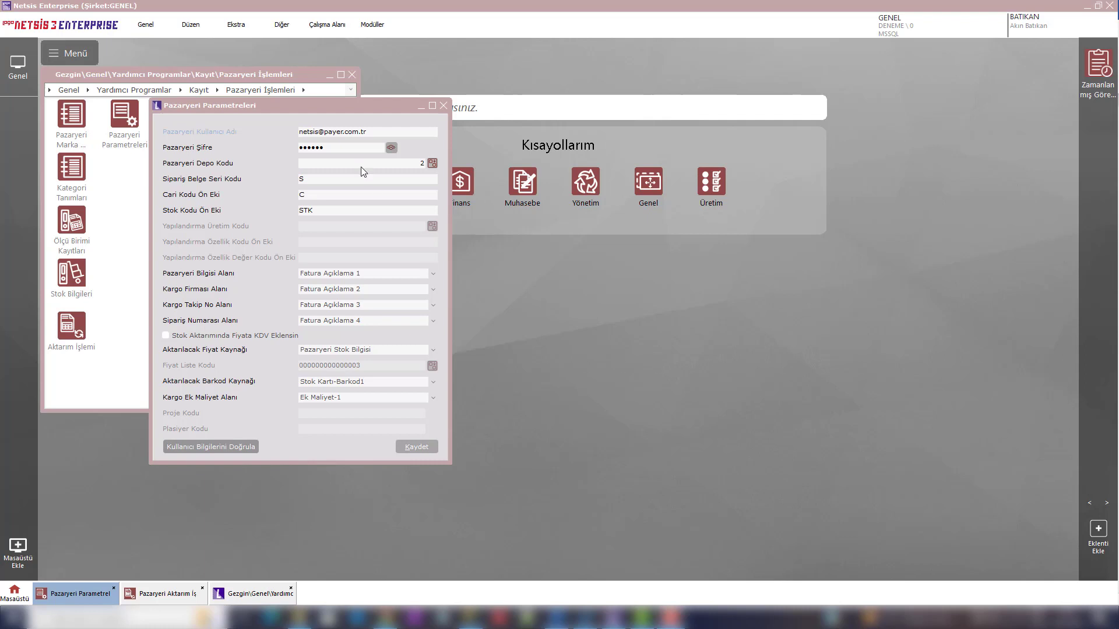
# Verify the marketplace user credentials in Pazaryeri Parametreleri and dismiss the confirmation message.
pyautogui.click(324, 112)
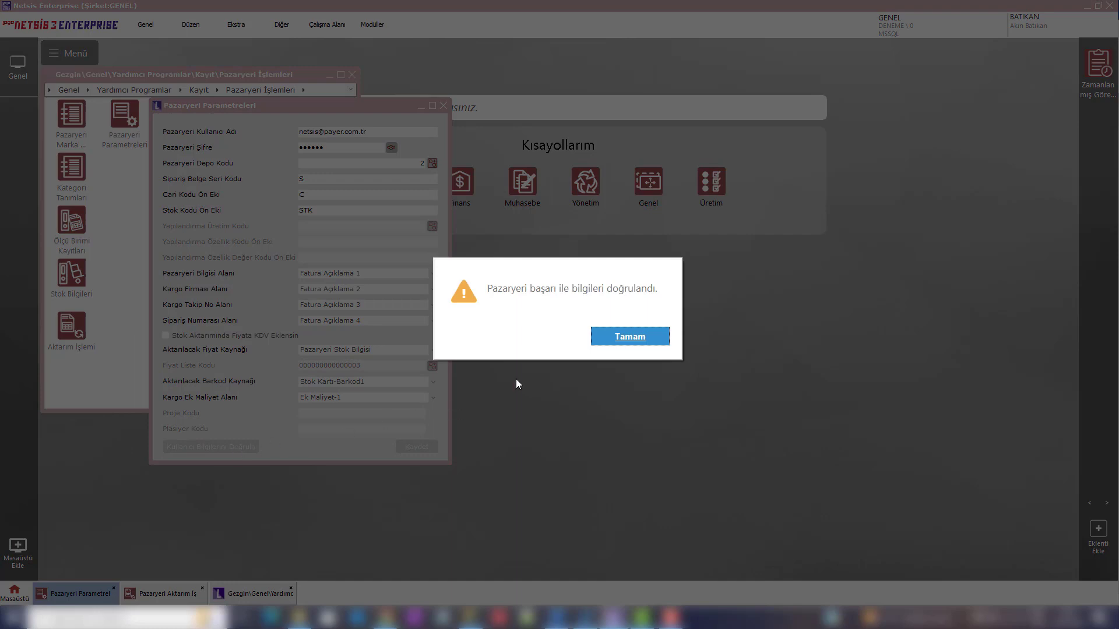
pyautogui.click(644, 337)
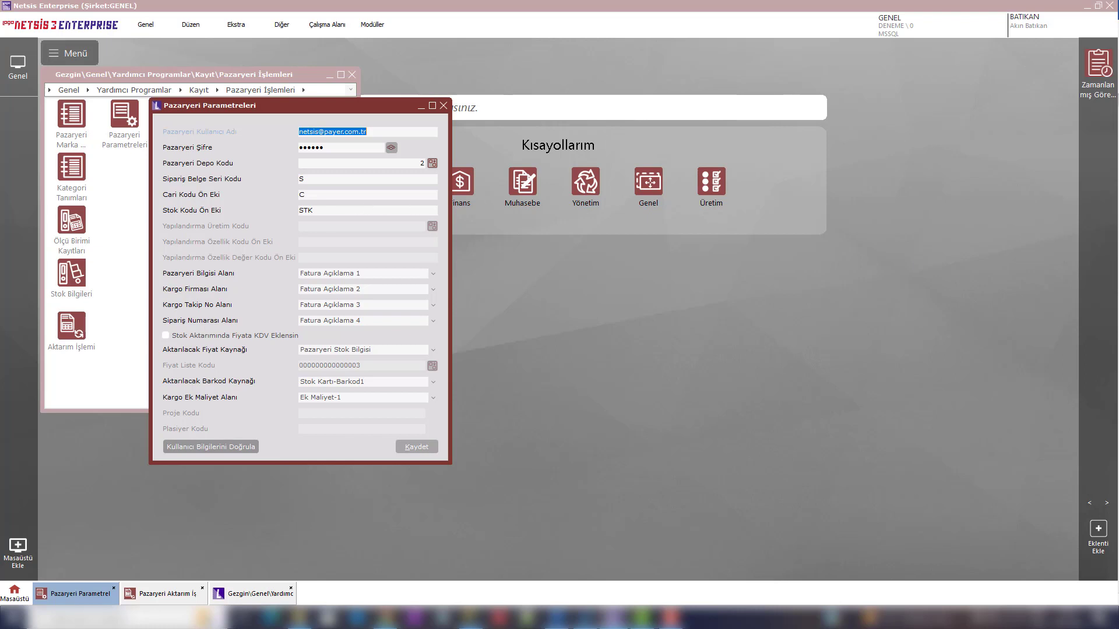
pyautogui.hotkey('alt', 'Tab')
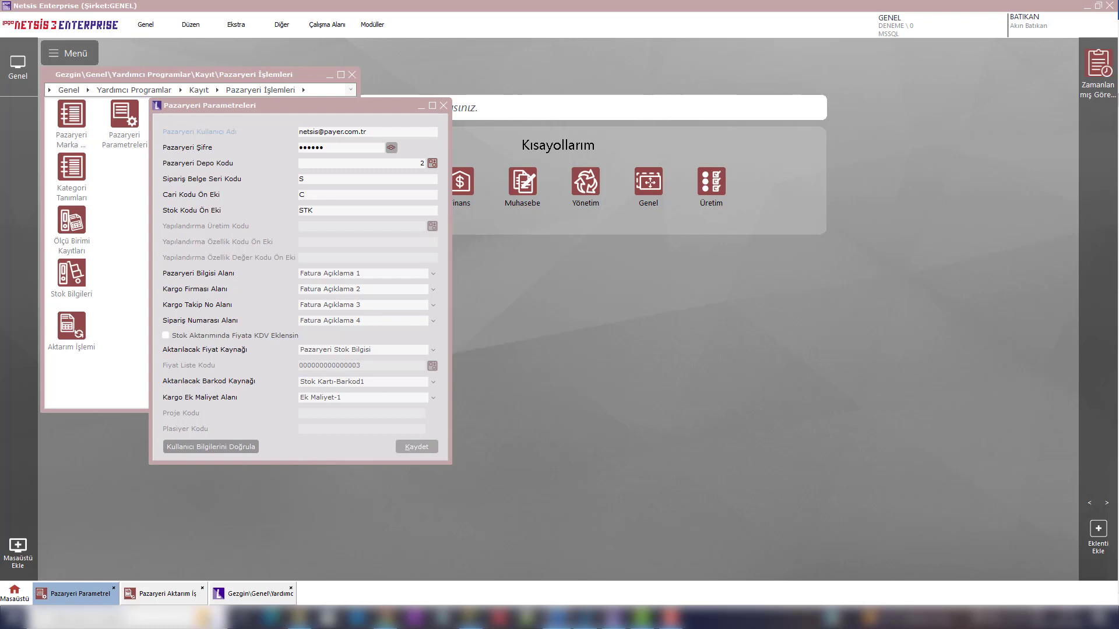
# Review the Sipariş Belge Seri Kodu and Stok Kodu Ön Eki fields and the options for Pazaryeri Bilgisi Alanı.
pyautogui.click(410, 182)
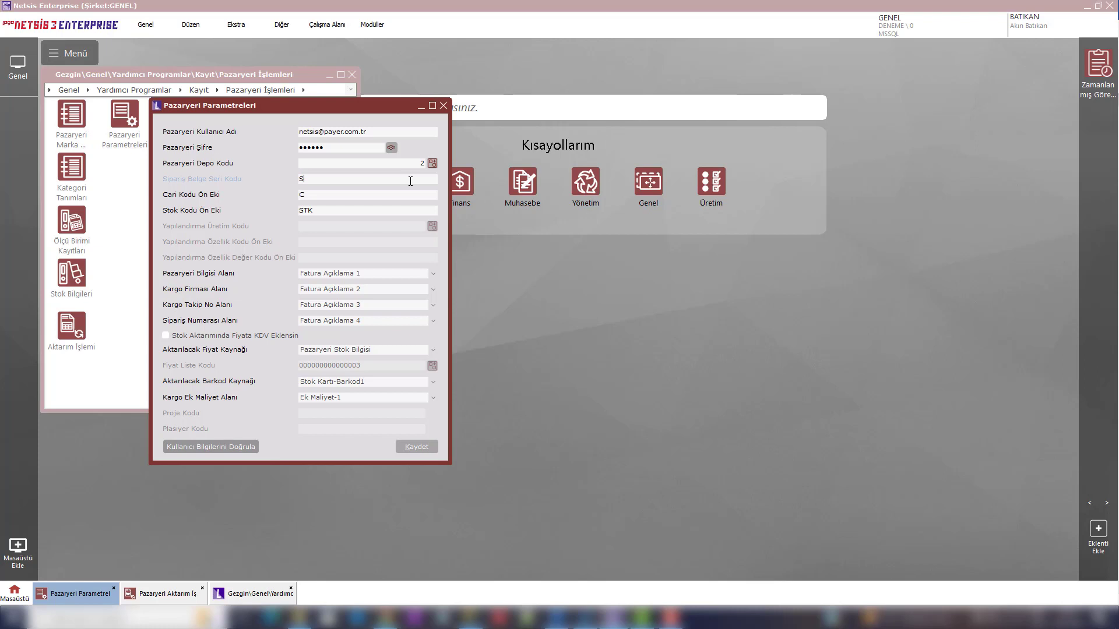
pyautogui.click(370, 207)
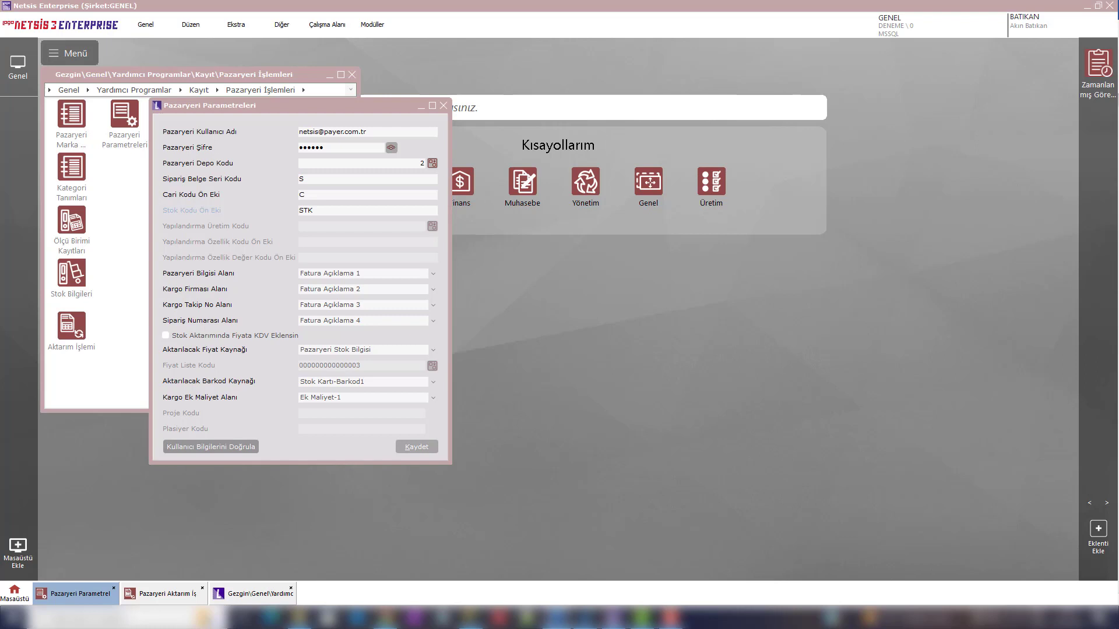
pyautogui.click(248, 274)
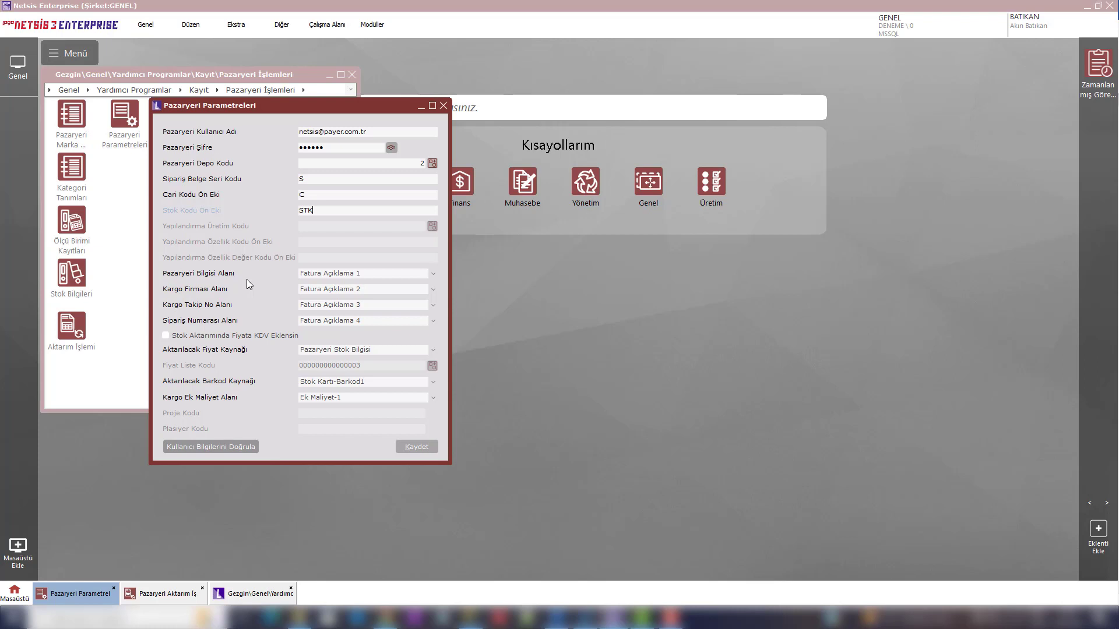
pyautogui.click(330, 274)
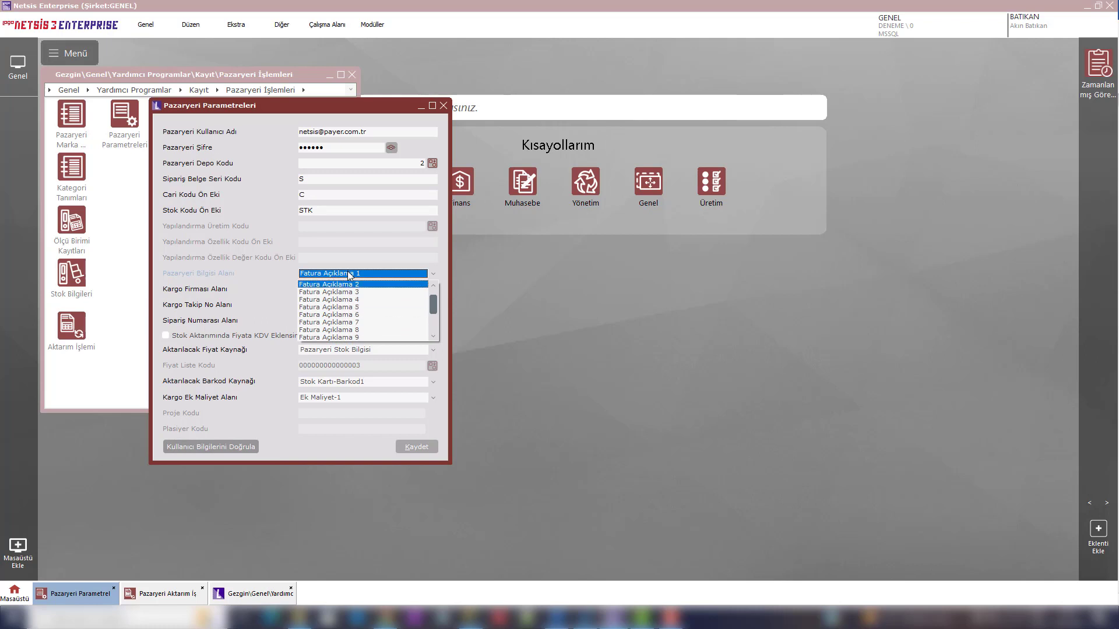
pyautogui.click(348, 271)
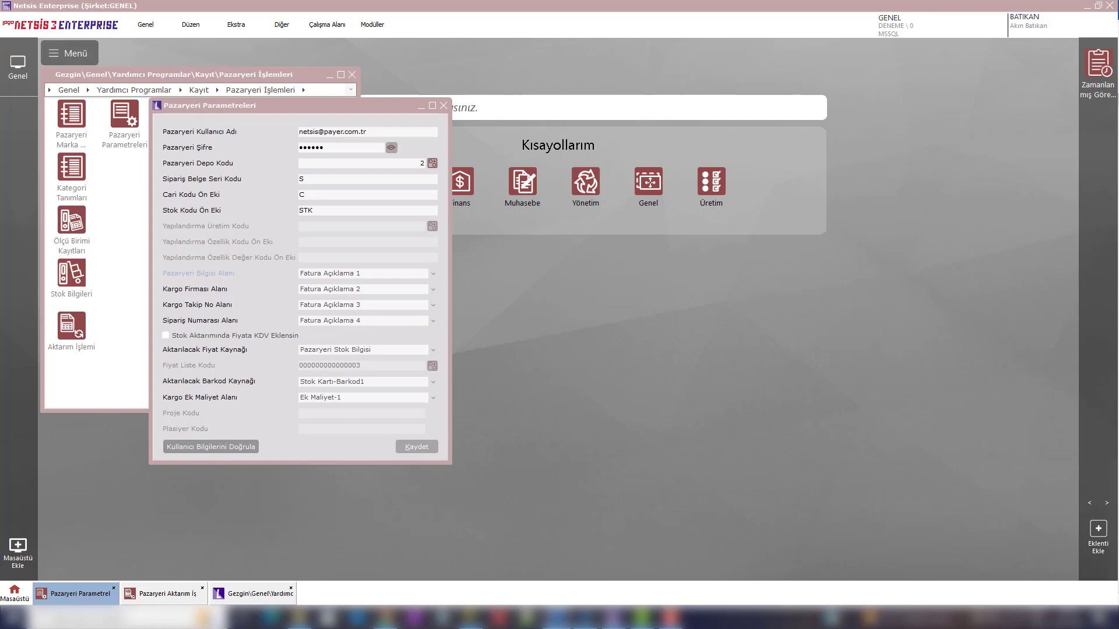
# Review the options for Aktarılacak Fiyat Kaynağı, Aktarılacak Barkod Kaynağı and Kargo Ek Maliyet Alanı, and close the parameters without changes.
pyautogui.click(318, 349)
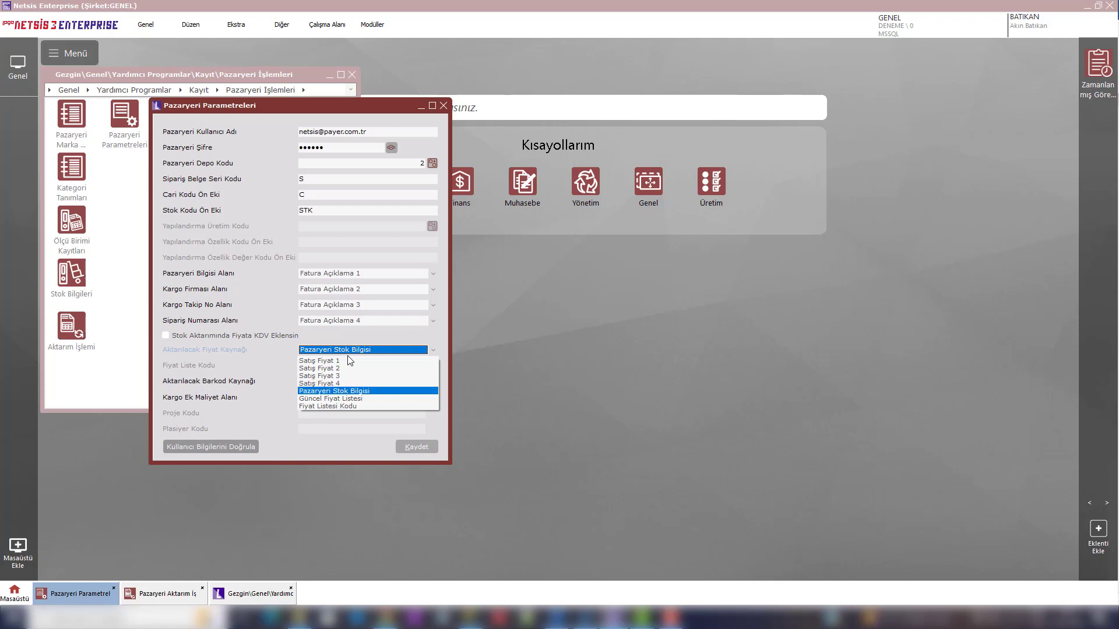
pyautogui.click(244, 348)
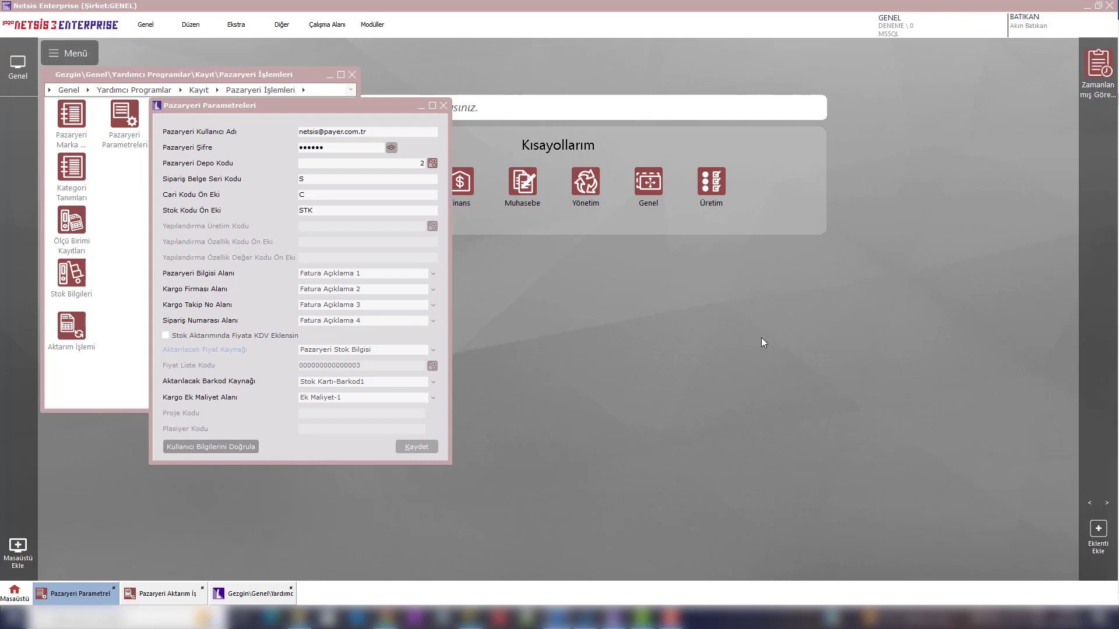
pyautogui.click(358, 382)
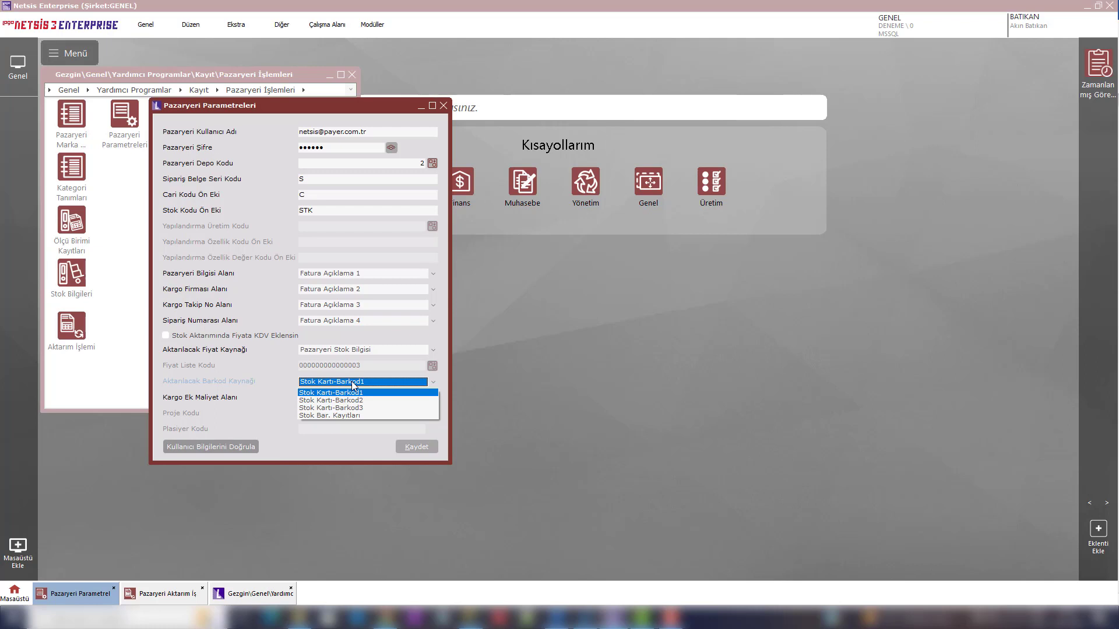
pyautogui.click(352, 383)
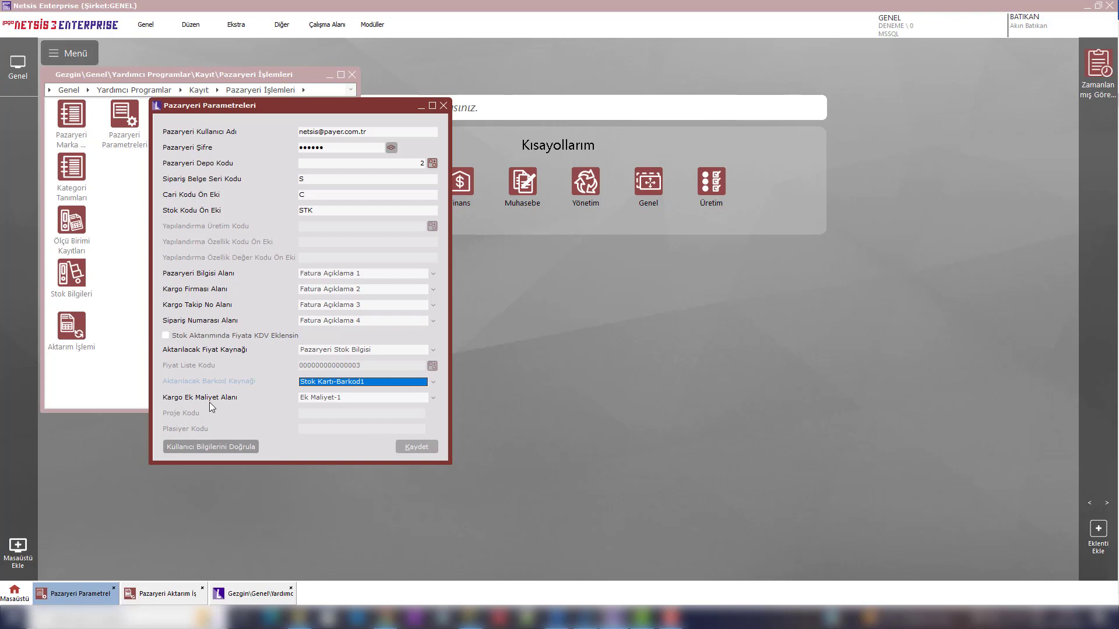
pyautogui.click(325, 398)
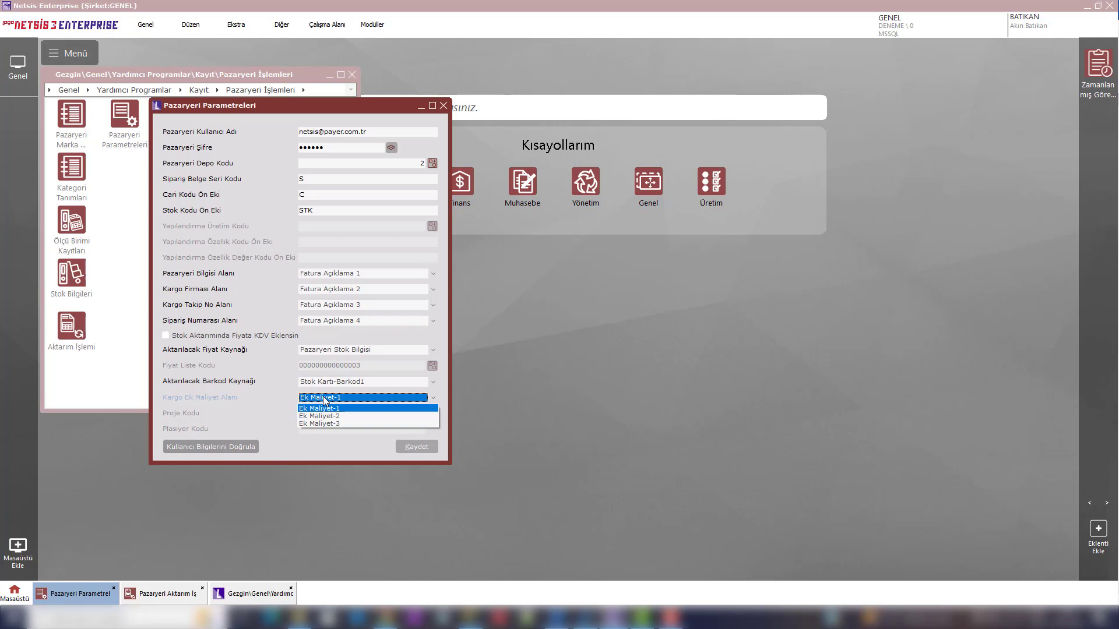
pyautogui.click(324, 400)
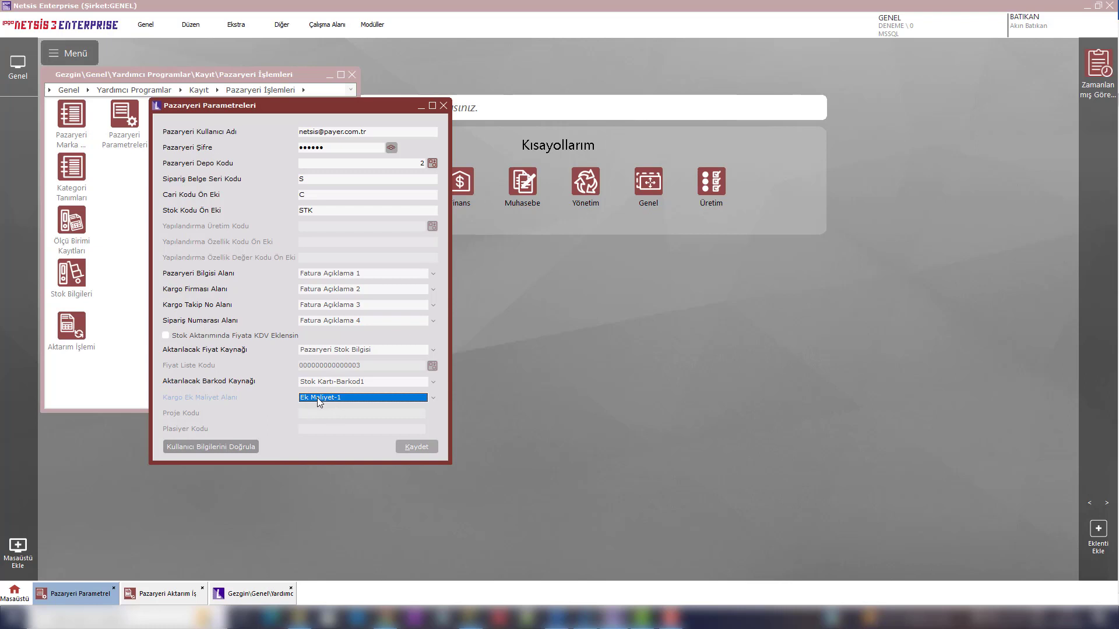
pyautogui.click(443, 106)
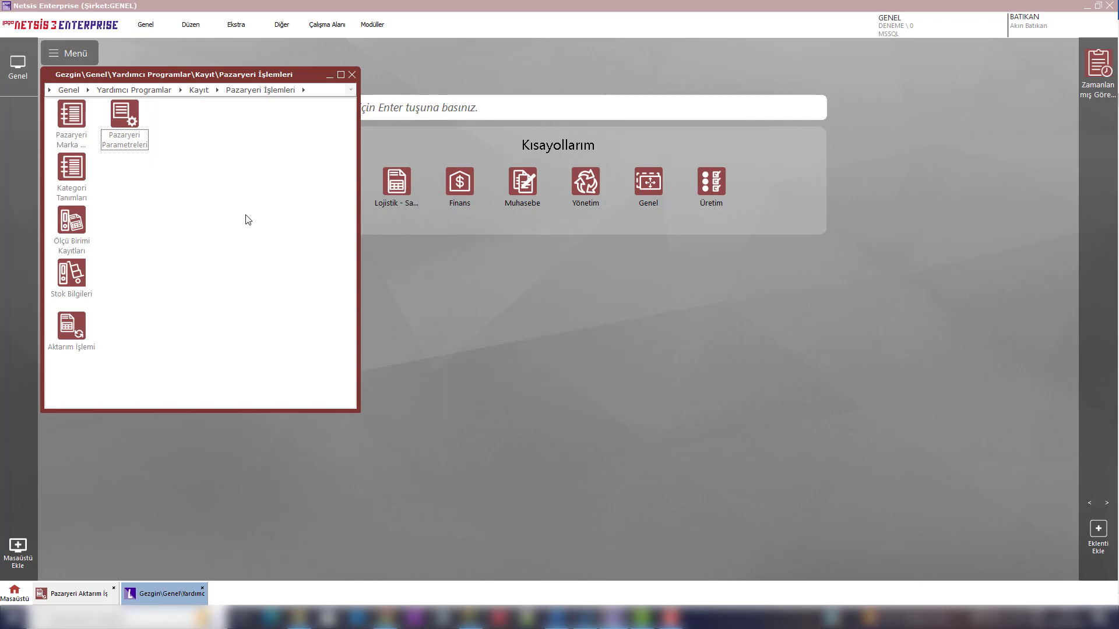
# View the marketplace brand definitions and the category definitions, closing each window after viewing.
pyautogui.click(61, 124)
pyautogui.doubleClick(61, 123)
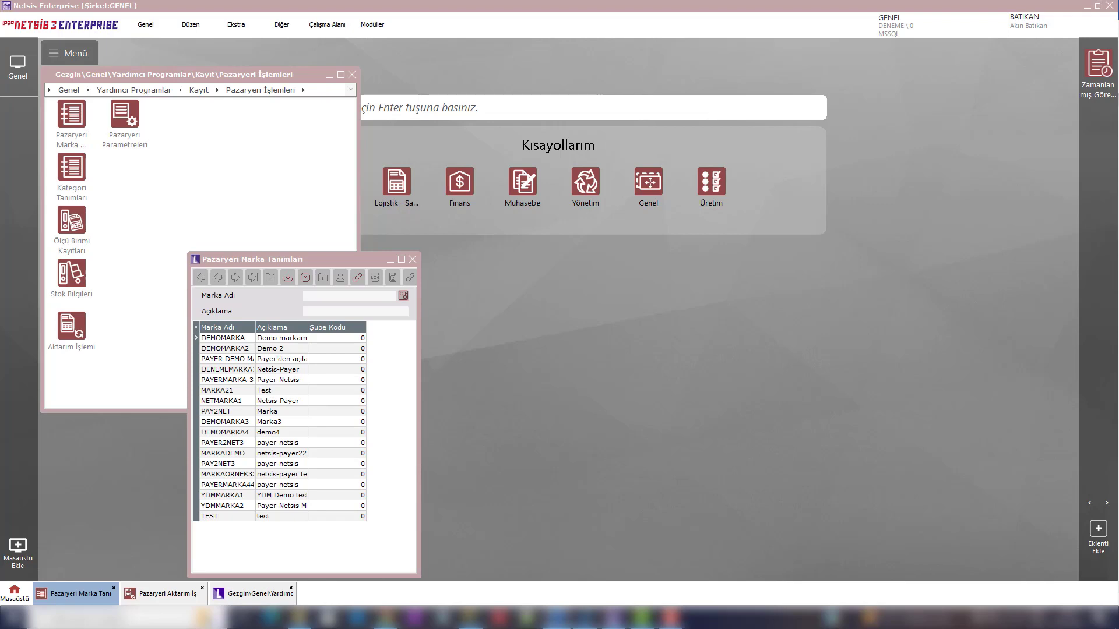
pyautogui.click(413, 259)
pyautogui.doubleClick(84, 186)
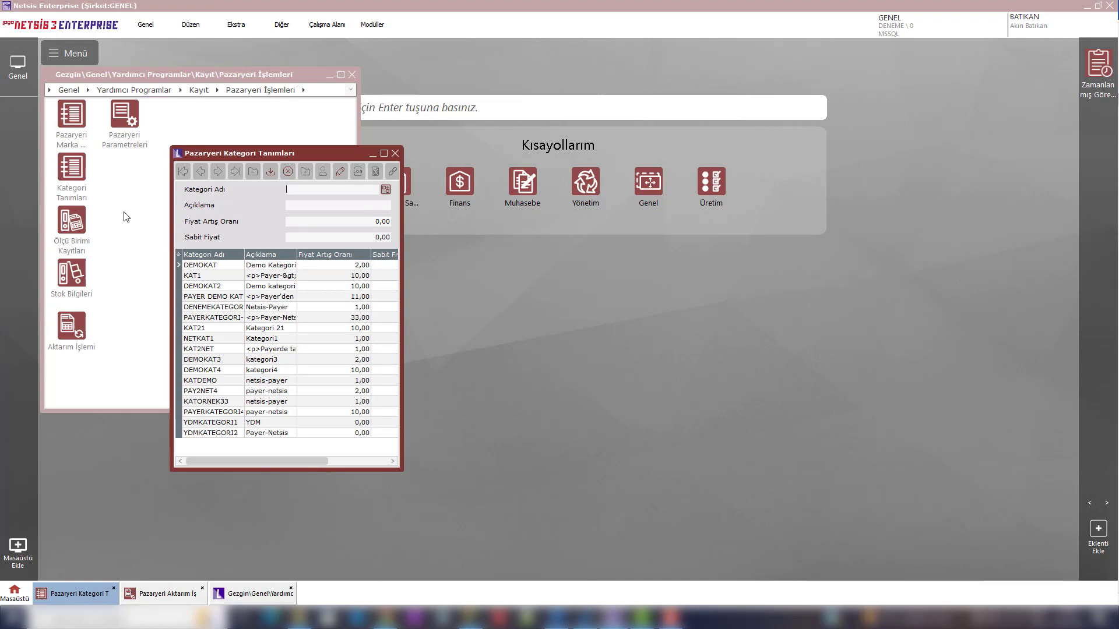
pyautogui.click(395, 153)
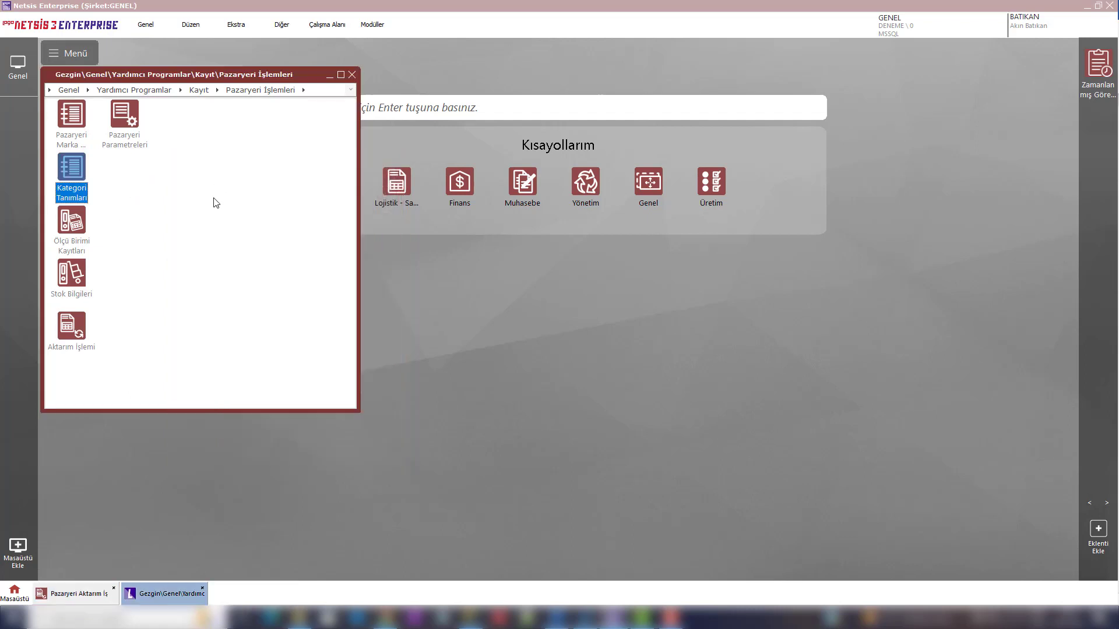
pyautogui.click(214, 204)
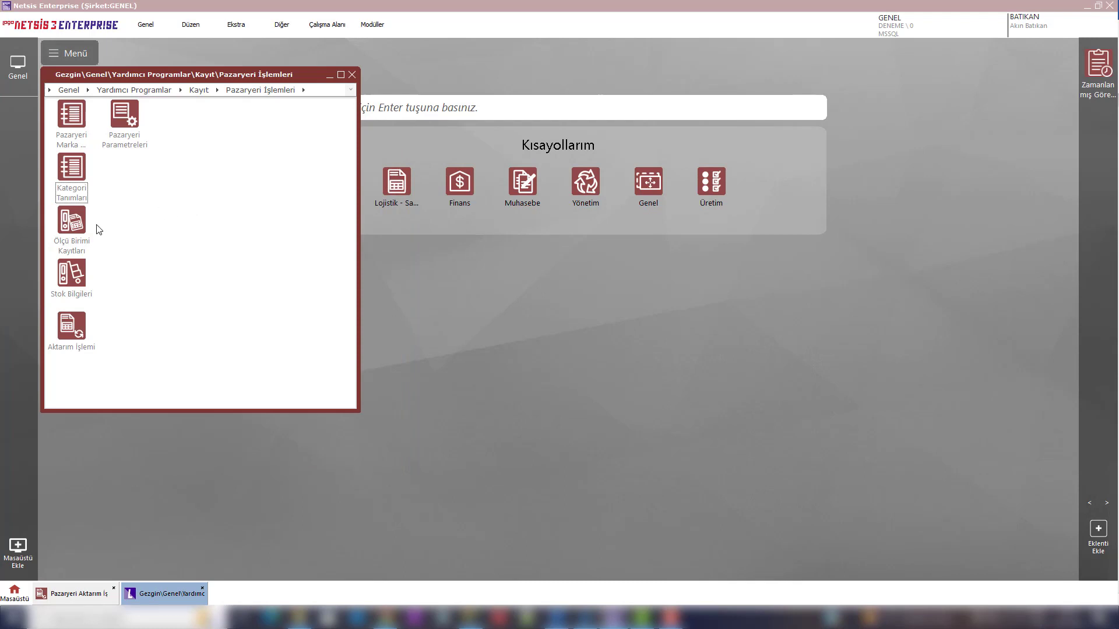
# Load the STOK001 record in the marketplace Stok Bilgileri and check its Ölçü Birimi options.
pyautogui.doubleClick(71, 274)
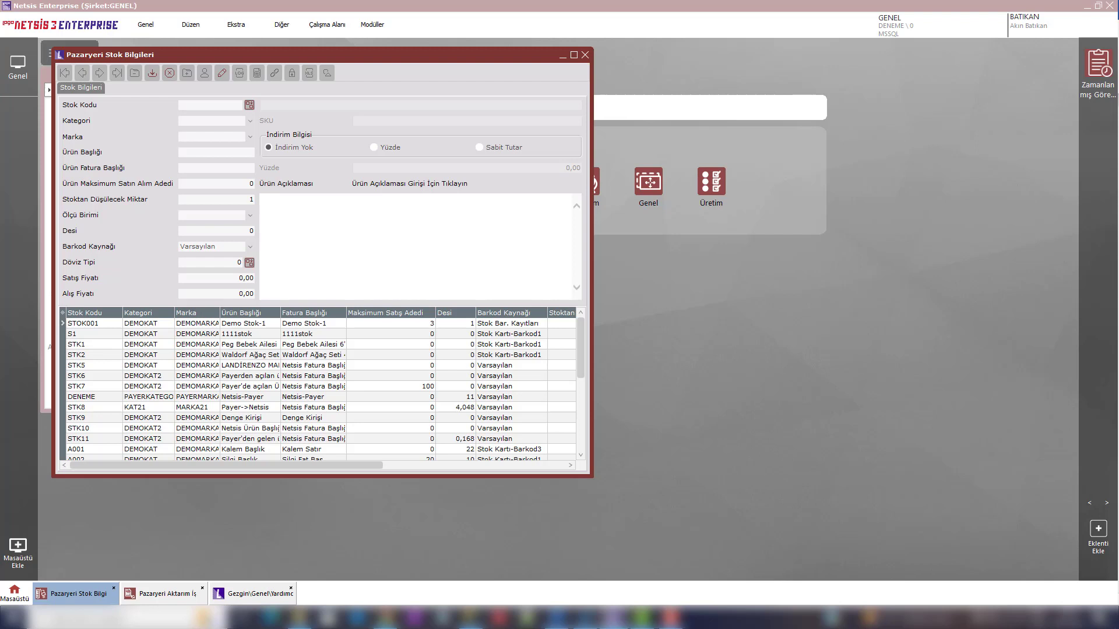
pyautogui.doubleClick(345, 324)
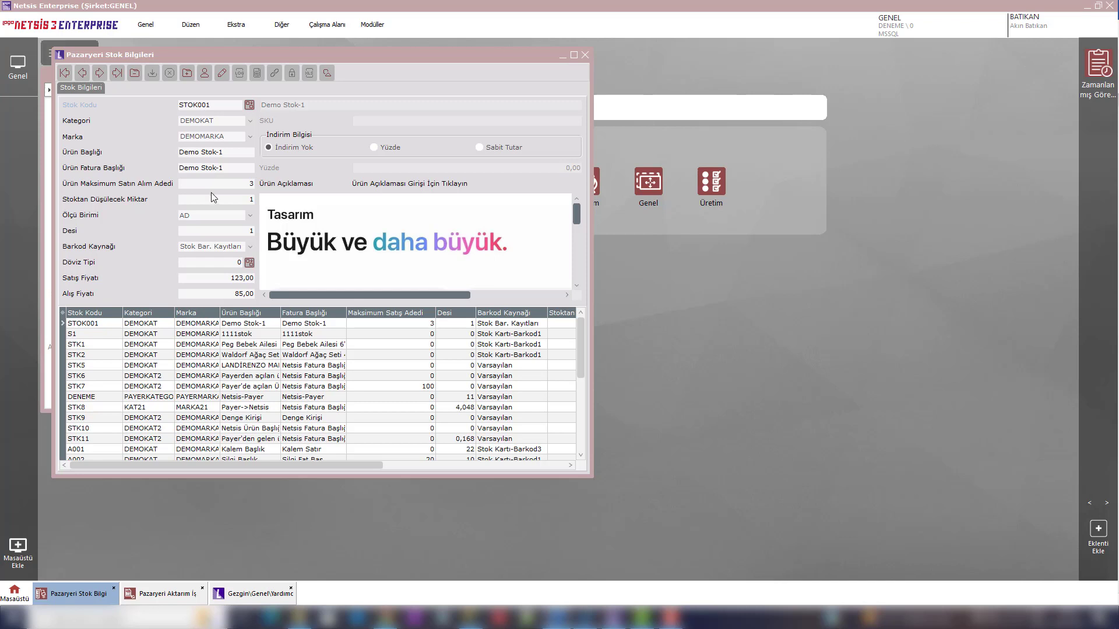
pyautogui.click(210, 220)
pyautogui.click(210, 220)
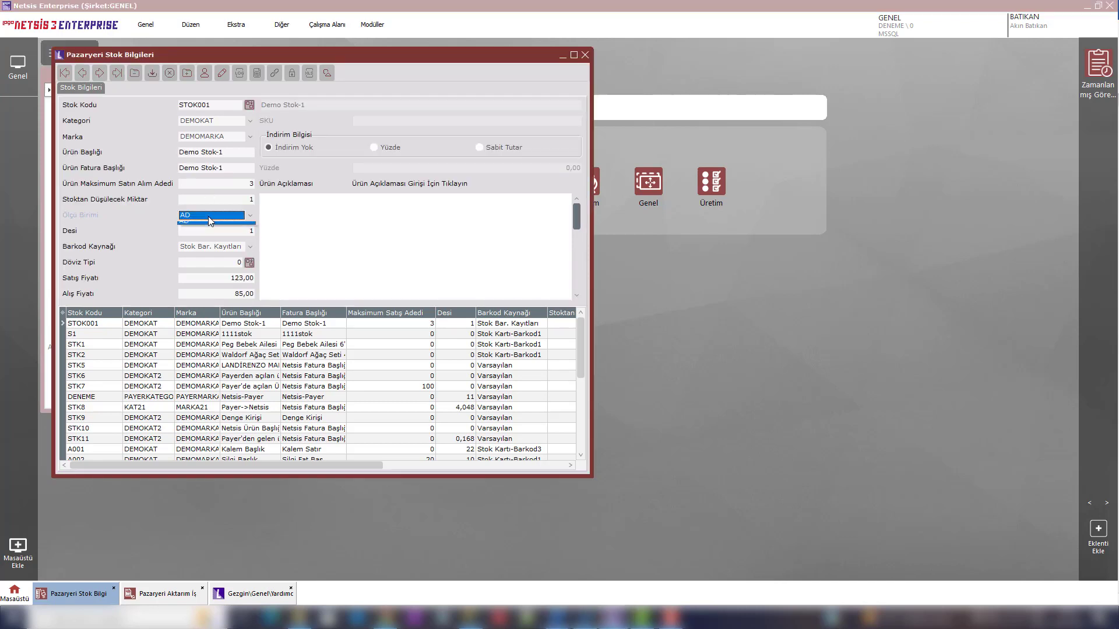
pyautogui.click(210, 220)
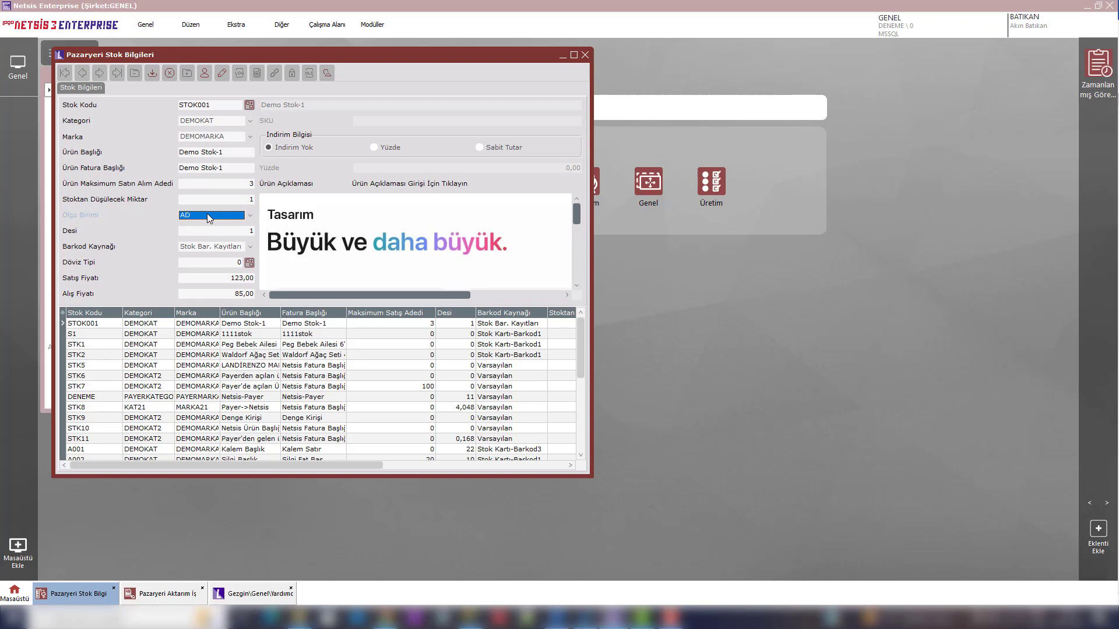
# Review the Desi field and the Barkod Kaynağı options of the STOK001 record.
pyautogui.click(210, 231)
pyautogui.click(210, 231)
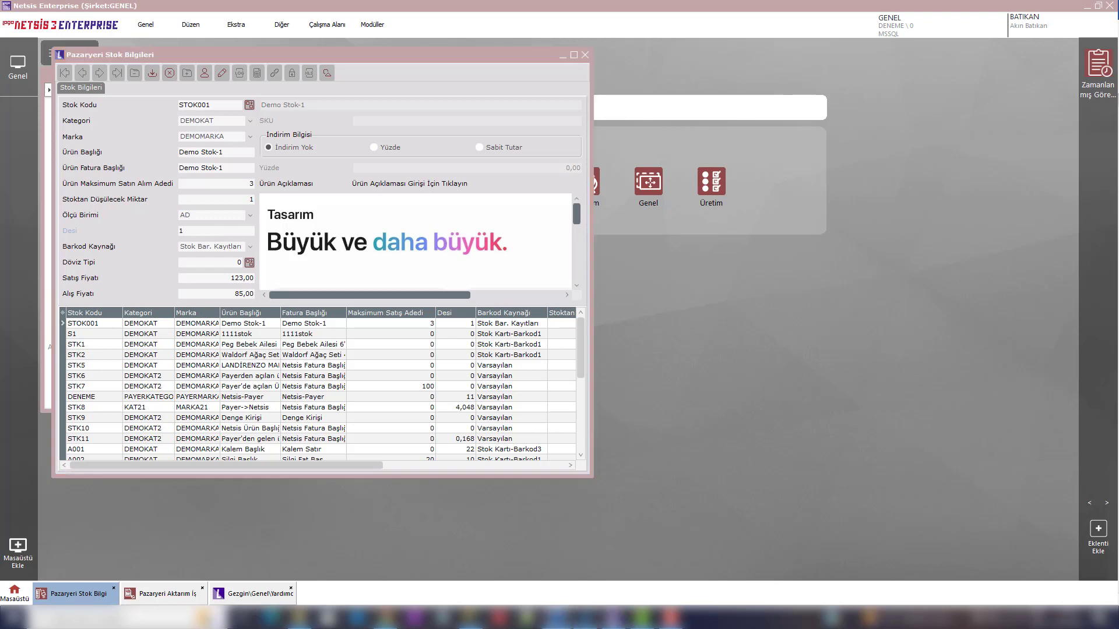
pyautogui.click(228, 250)
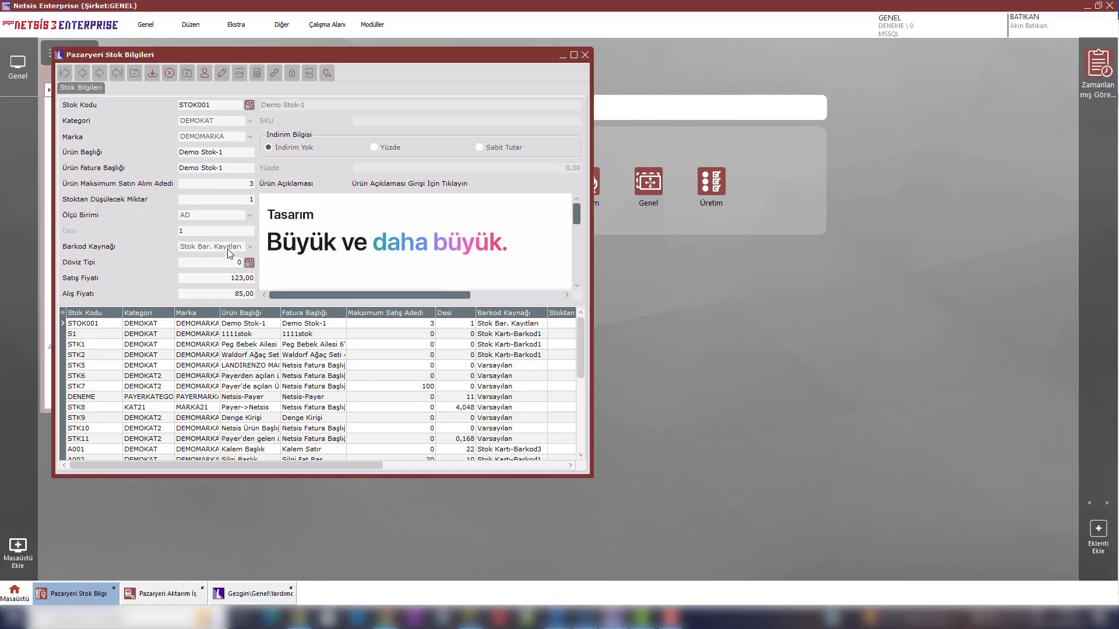
pyautogui.click(228, 250)
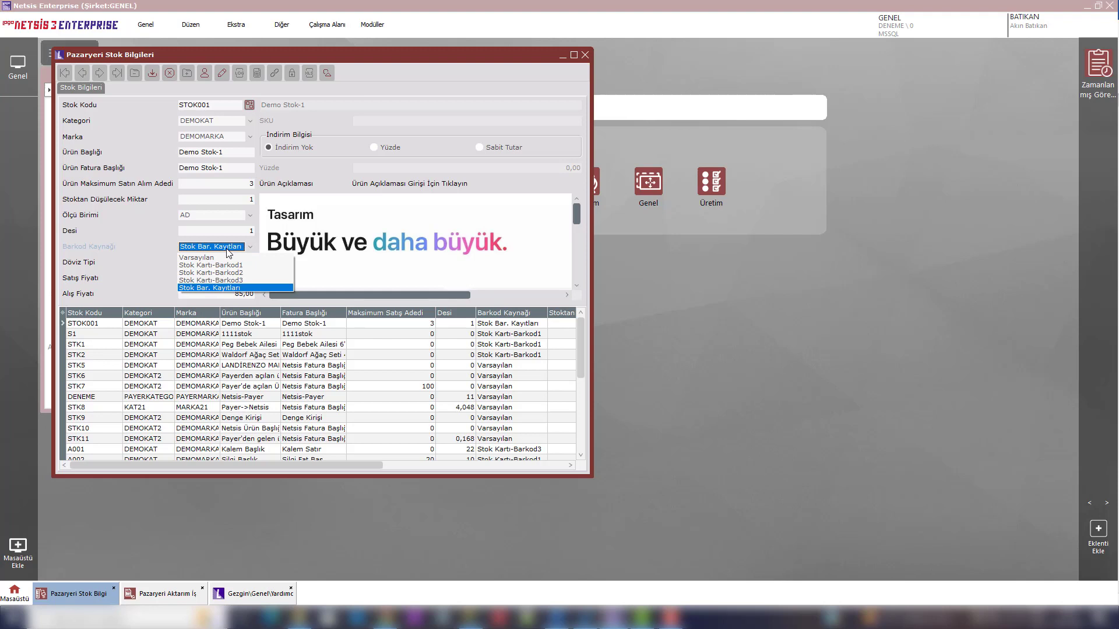
pyautogui.click(227, 250)
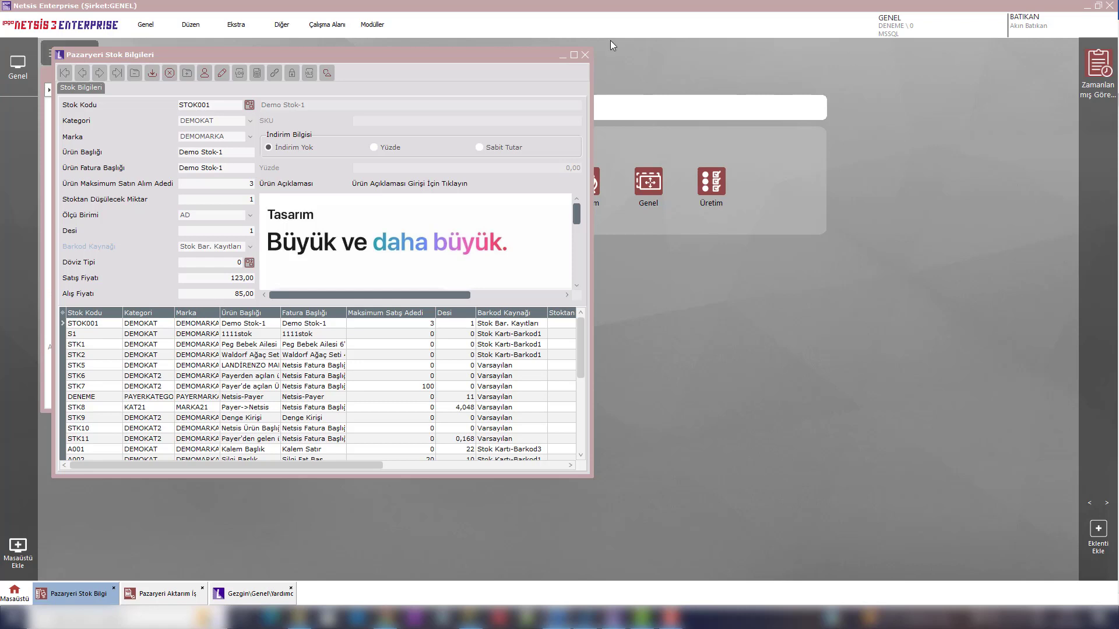
# View the Ürün Açıklaması content of STOK001 in its editor and close the stock information.
pyautogui.click(393, 121)
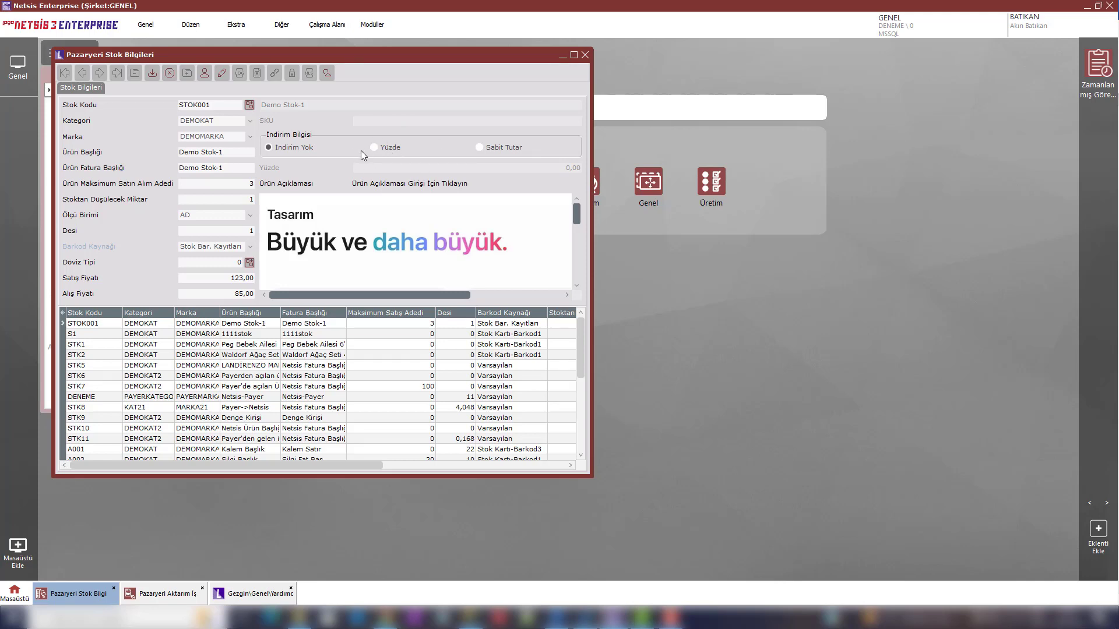
pyautogui.click(449, 185)
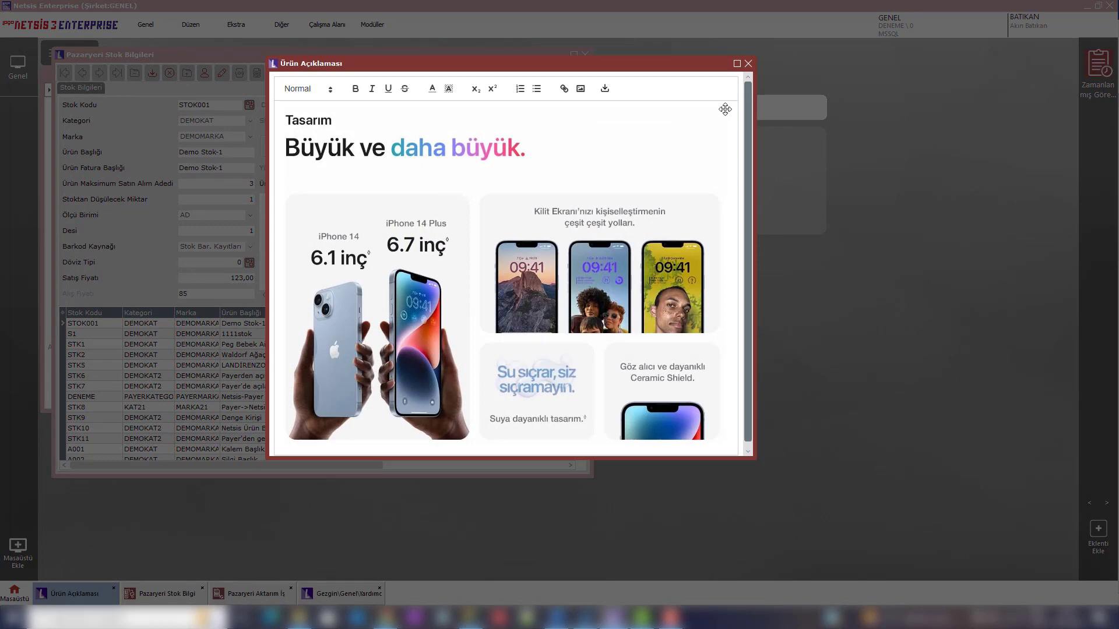
pyautogui.click(748, 63)
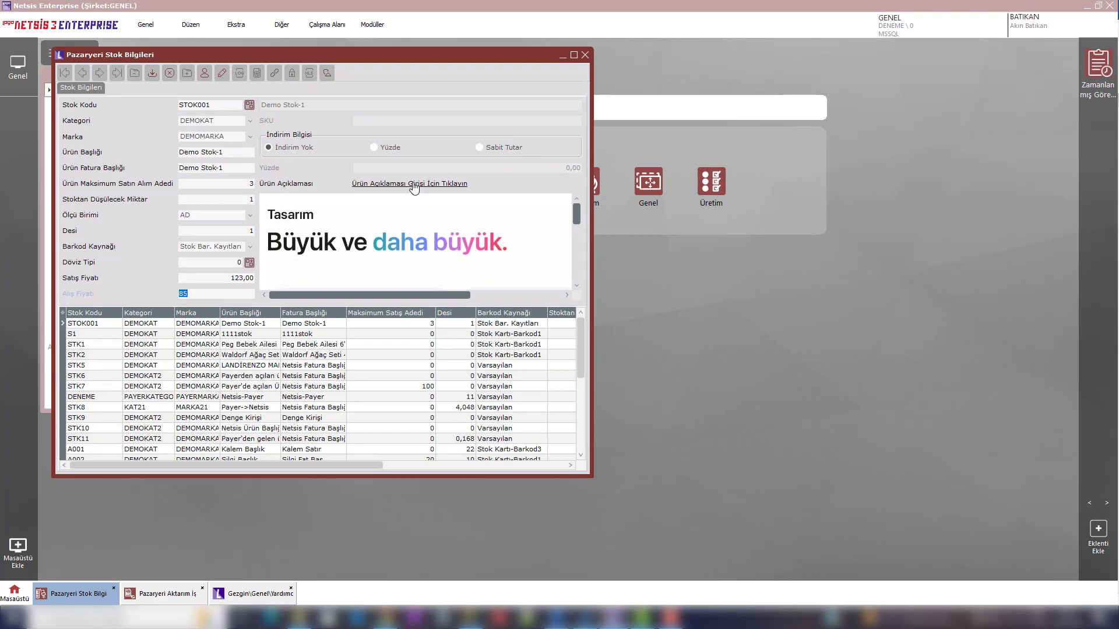
pyautogui.click(584, 55)
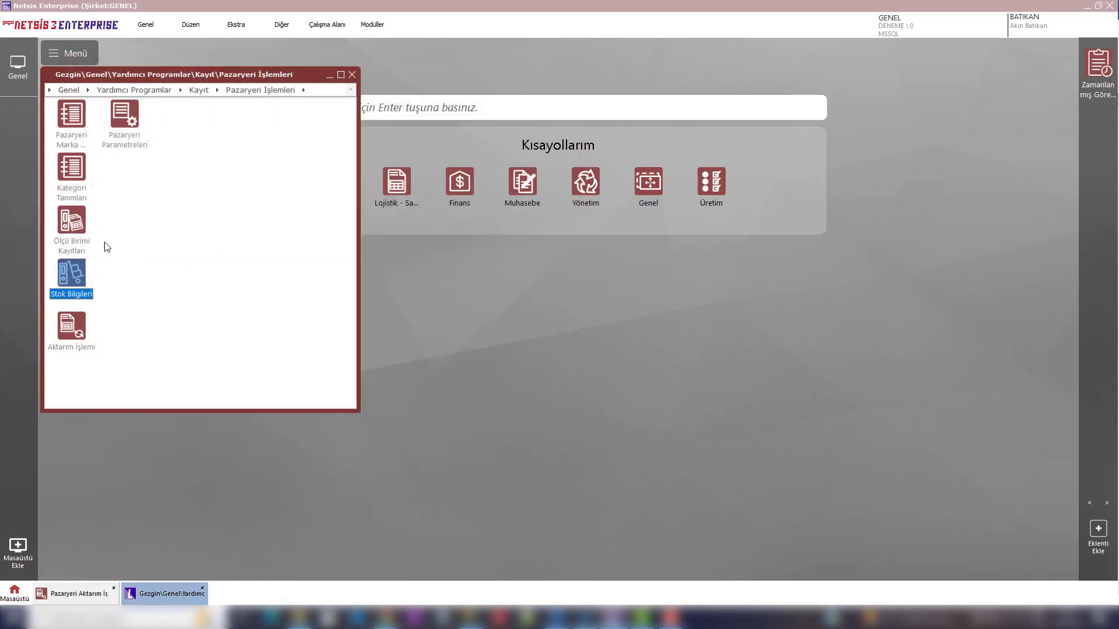
# View the AD unit record in Ölçü Birimi Kayıtları and close the window.
pyautogui.click(76, 231)
pyautogui.doubleClick(76, 232)
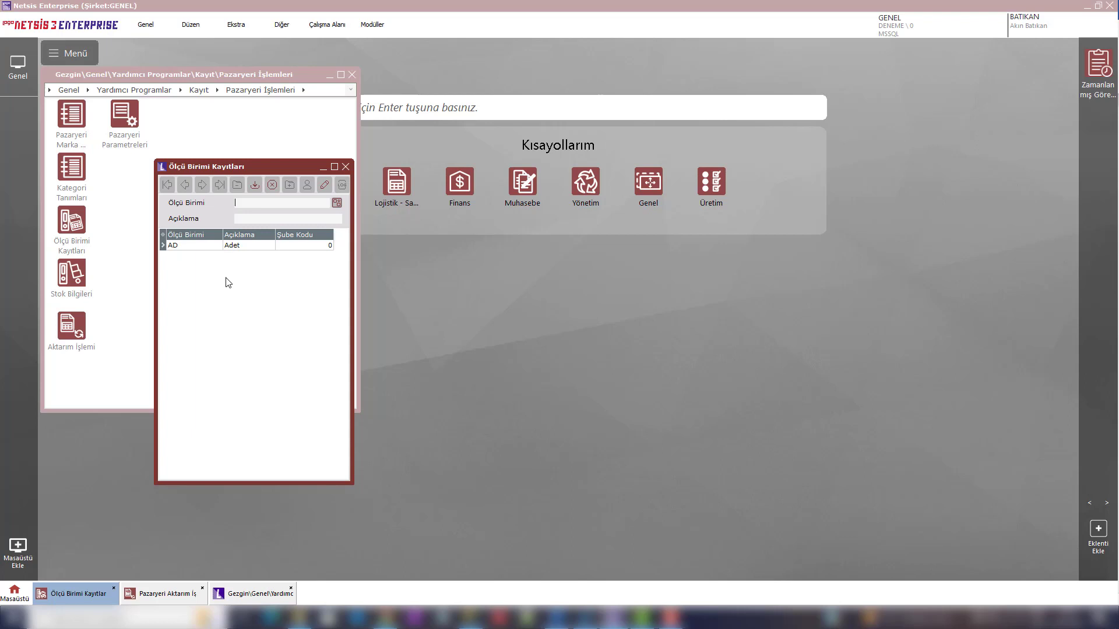
pyautogui.doubleClick(230, 247)
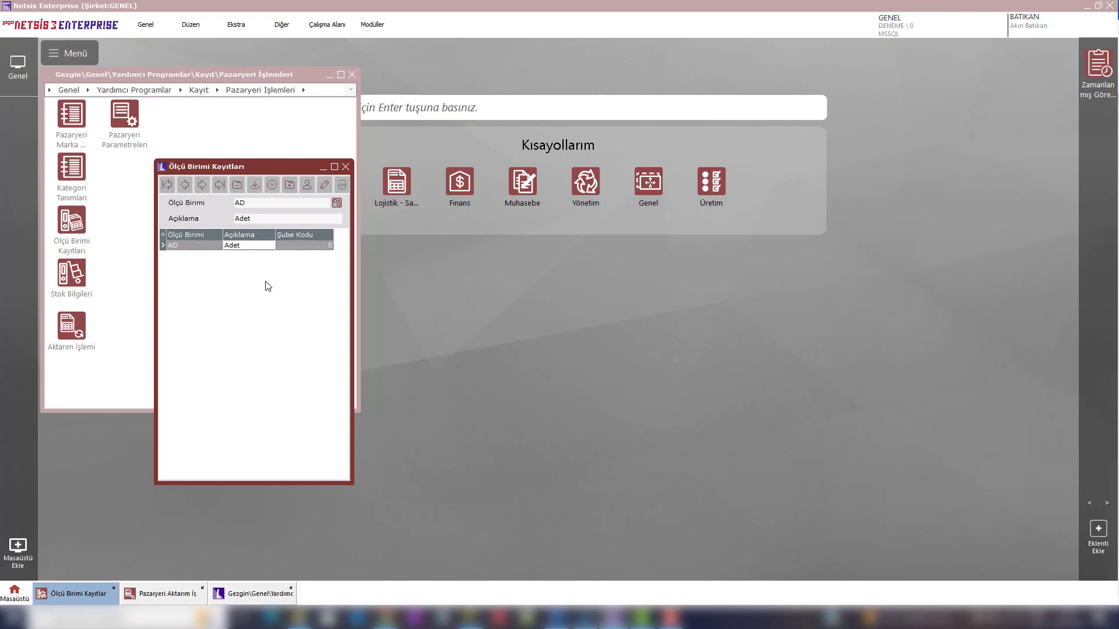
pyautogui.click(345, 167)
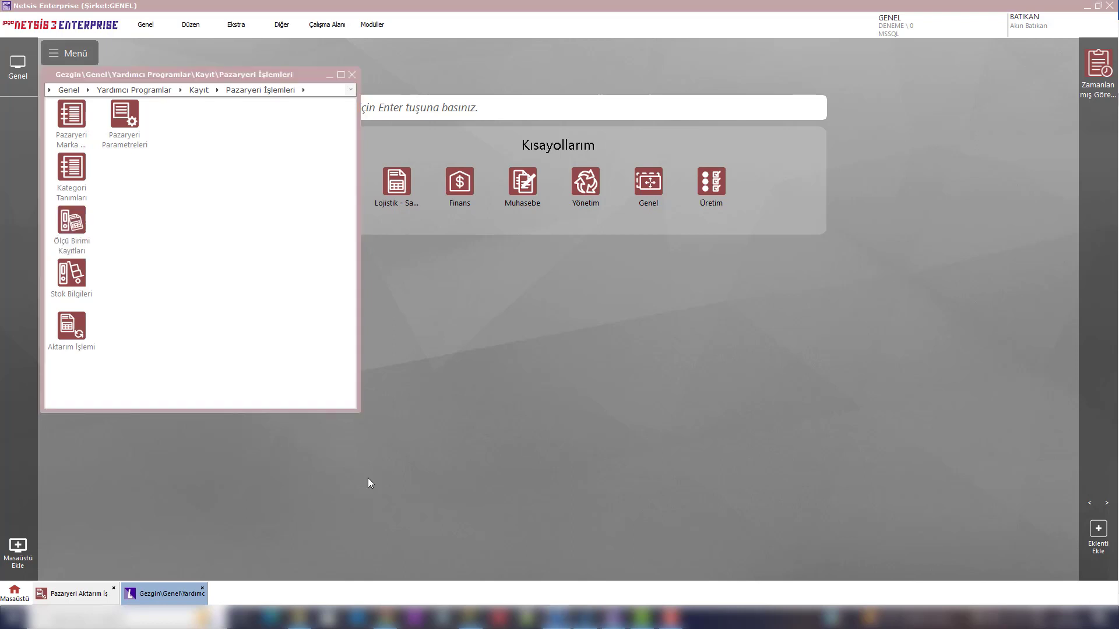
pyautogui.click(146, 577)
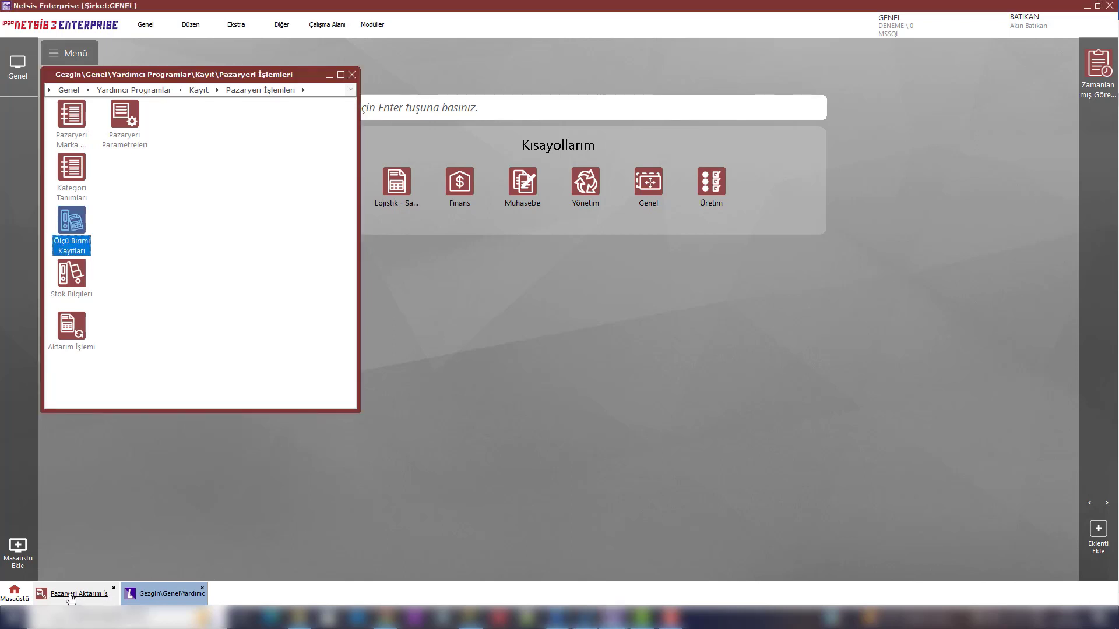
# Switch to Pazaryeri Aktarım İşlemi and transfer the listed brand records under Markalar to the marketplace.
pyautogui.click(70, 597)
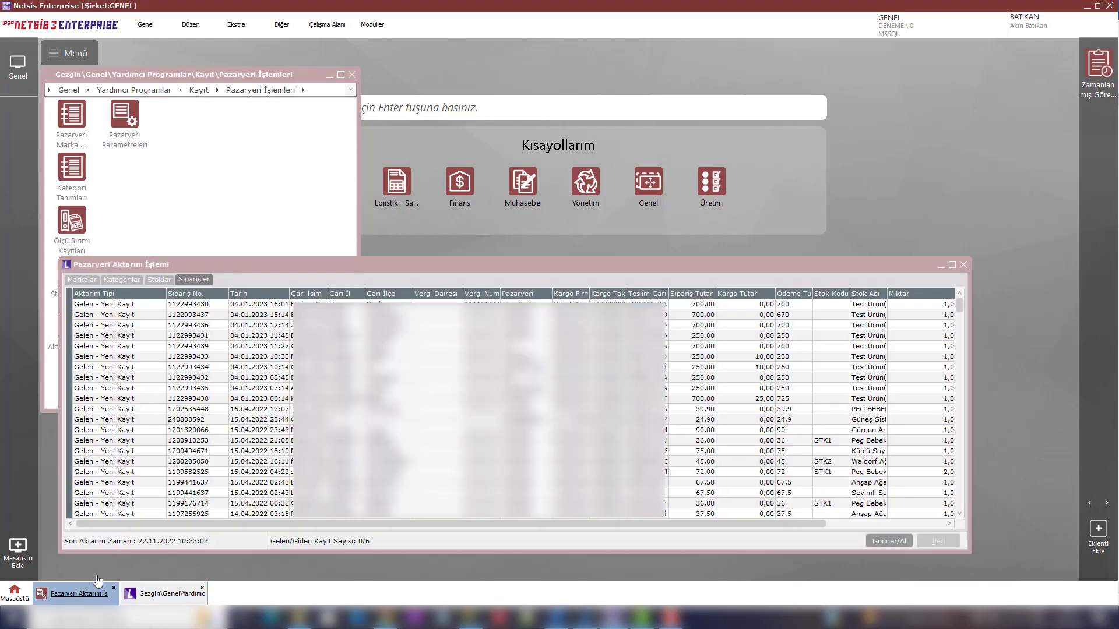
pyautogui.click(86, 278)
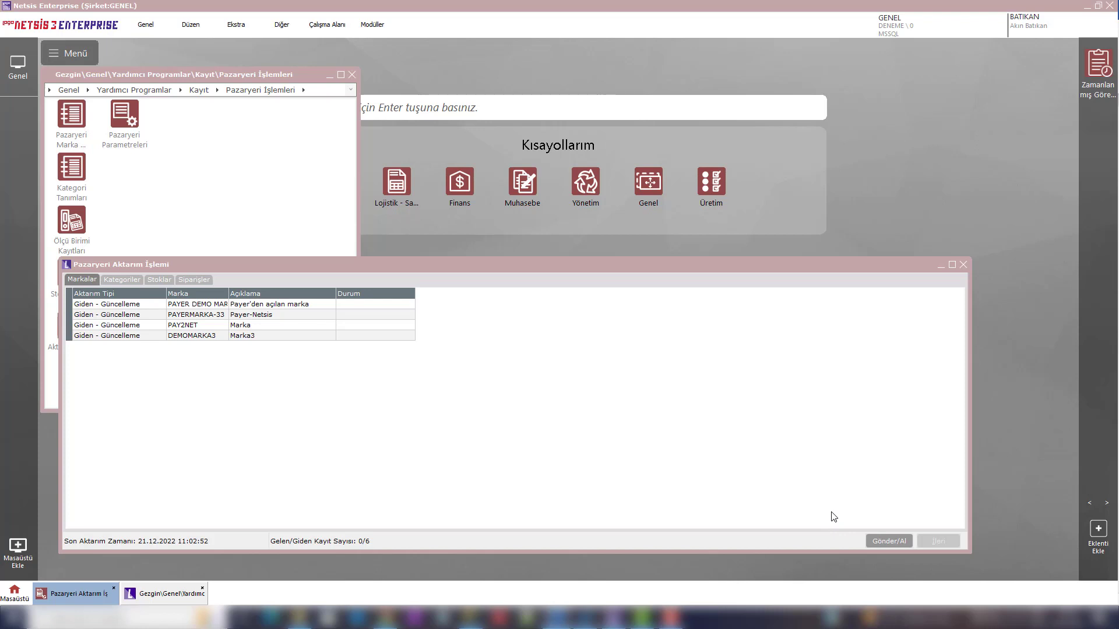
pyautogui.click(876, 540)
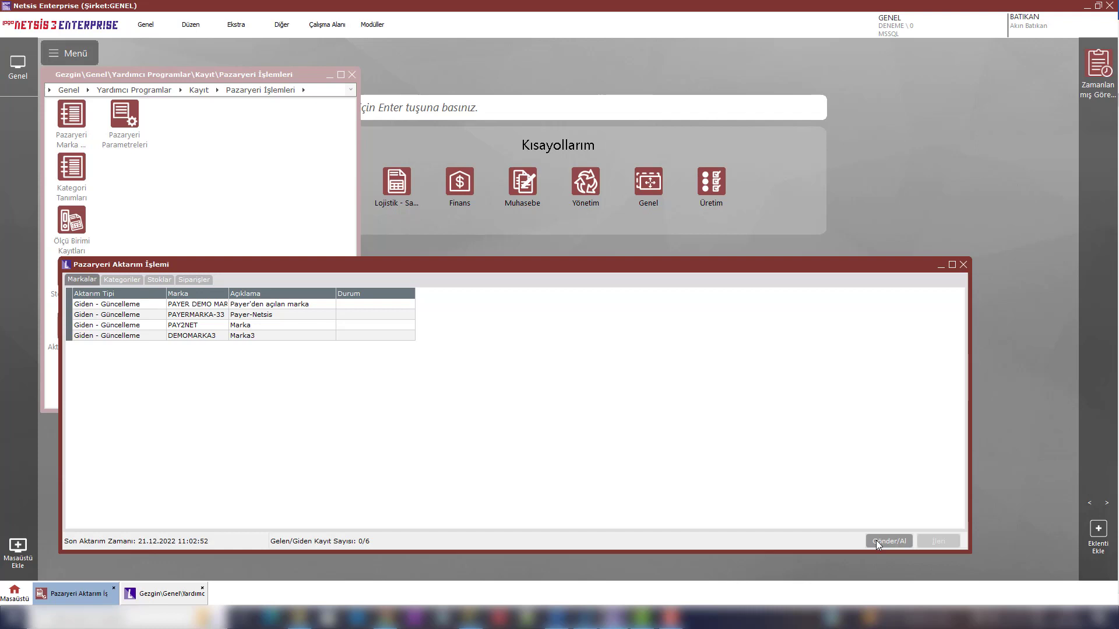
pyautogui.click(876, 540)
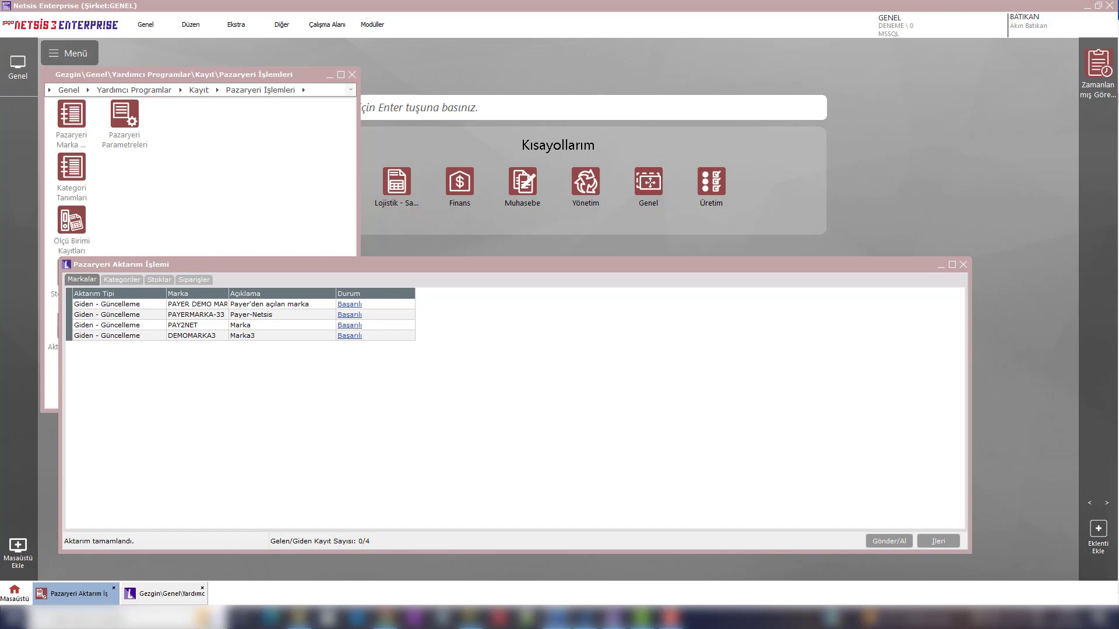
# Advance the marketplace transfer to the Kategoriler stage and run the category transfer.
pyautogui.click(933, 538)
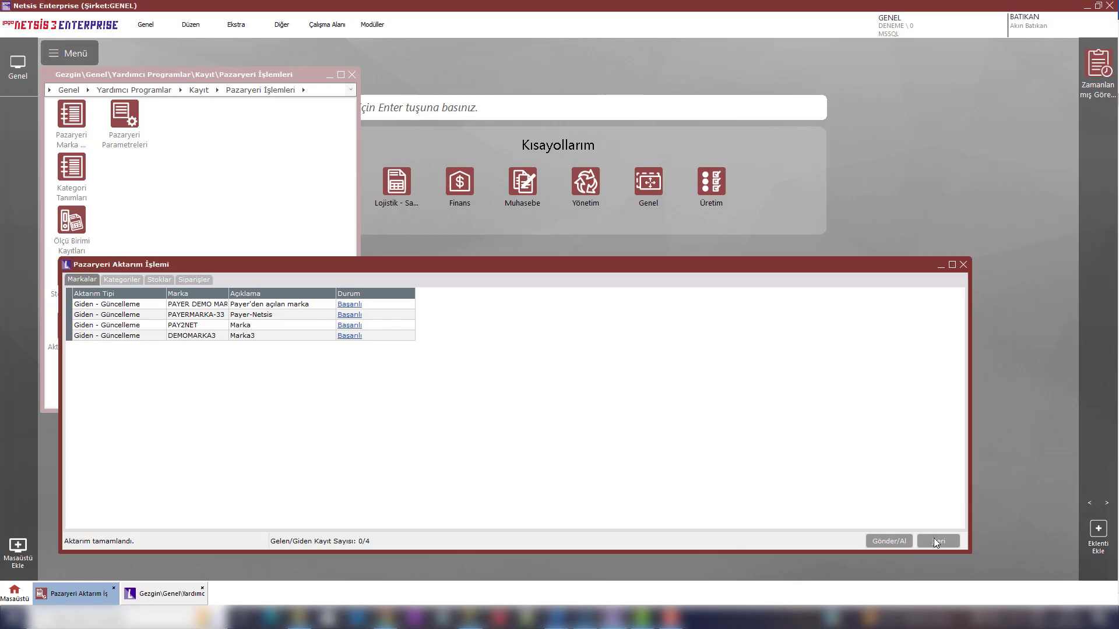
pyautogui.click(926, 540)
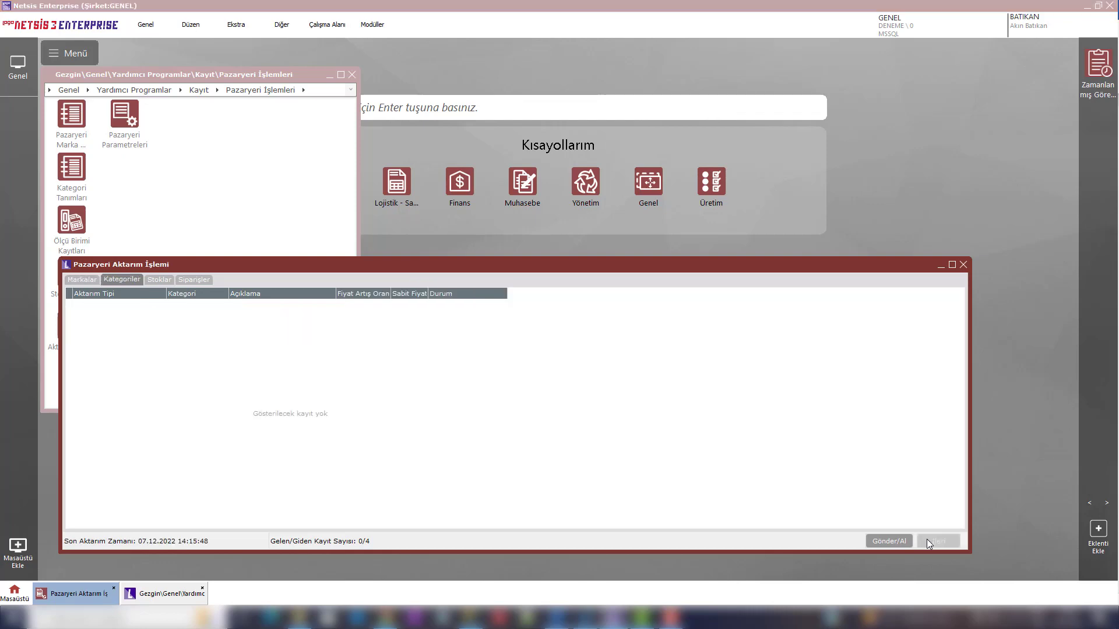
pyautogui.click(894, 542)
# Advance to the Stoklar stage, transfer the stock records and proceed to the Siparişler stage.
pyautogui.click(924, 540)
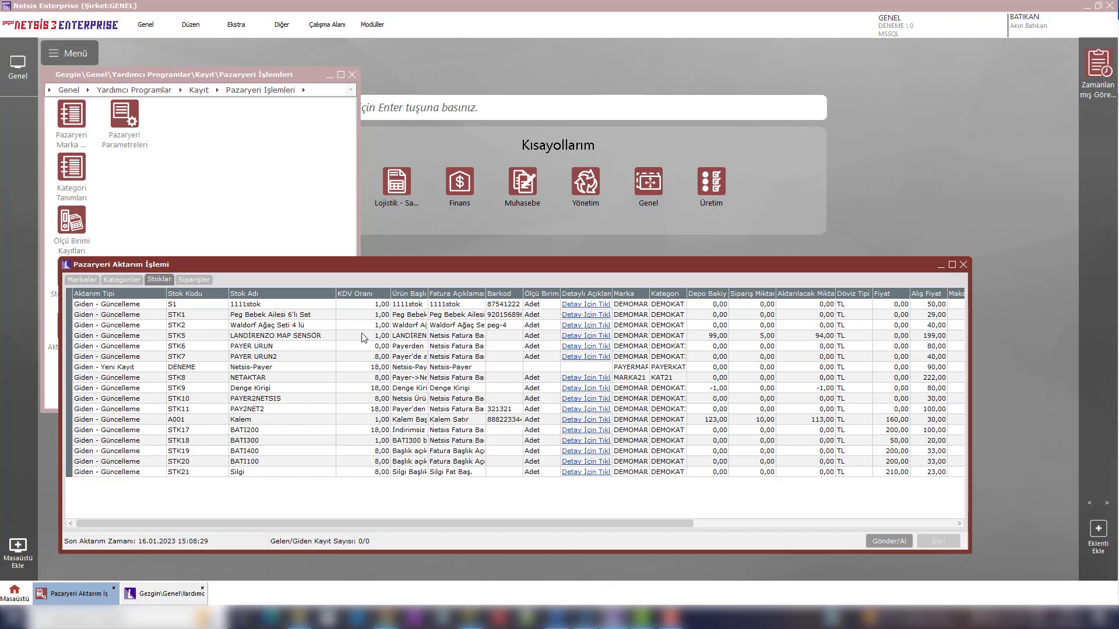
pyautogui.click(903, 547)
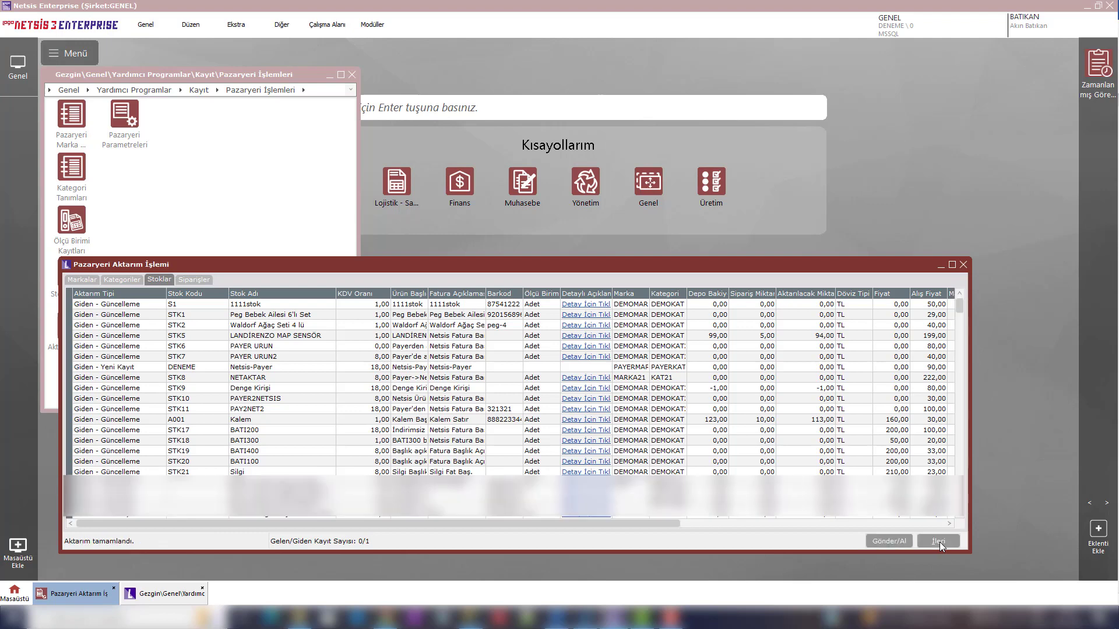
pyautogui.click(938, 541)
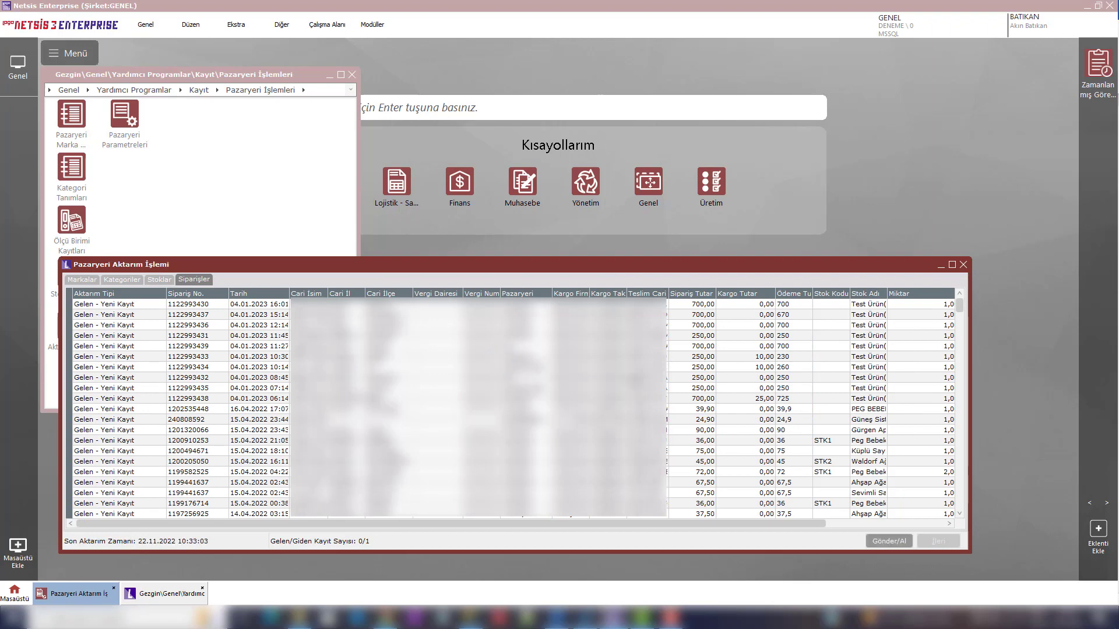